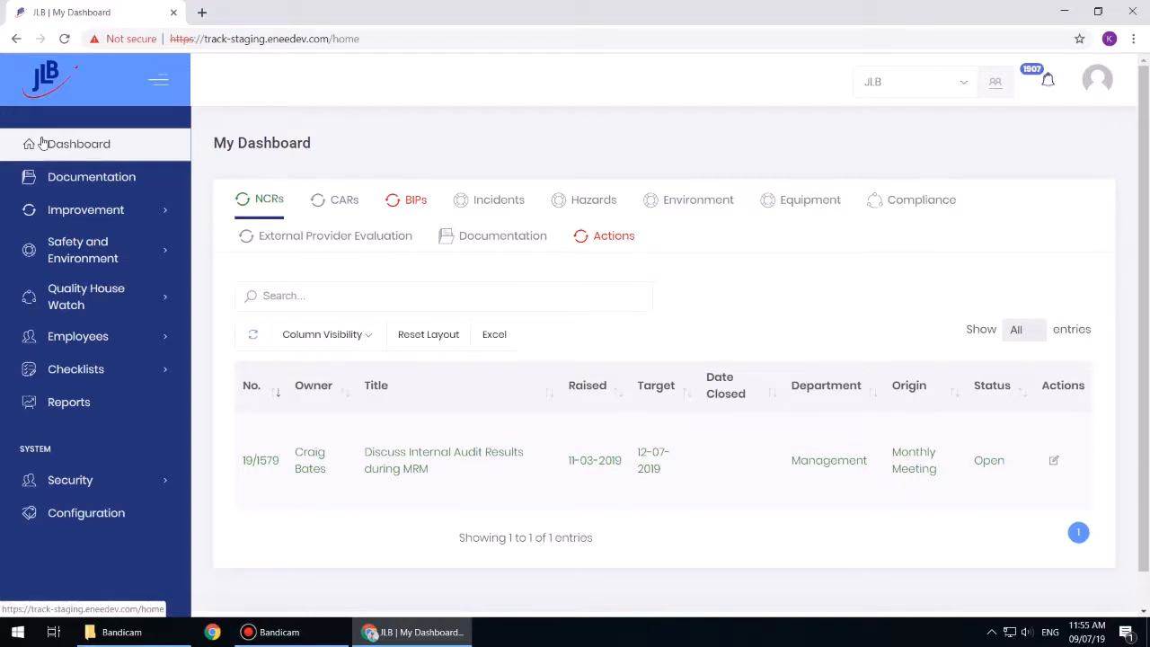
Step: Open the environmental Aspects & Impacts Register and open record 16/001 on indoor air level response for editing
left_click(85, 258)
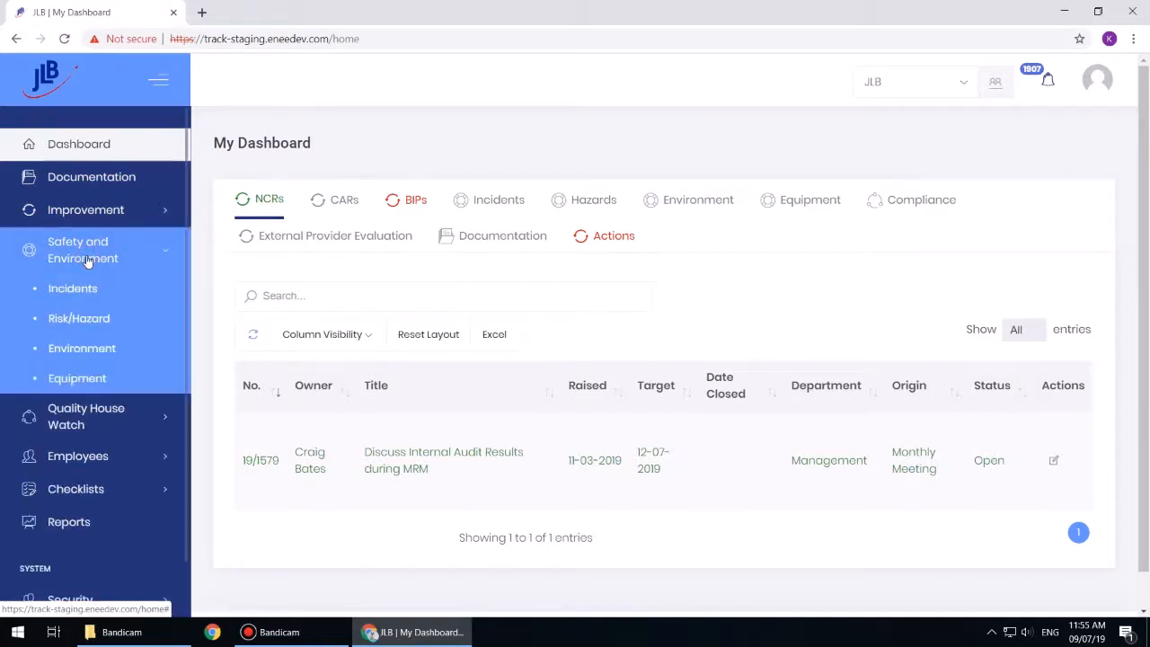
left_click(85, 358)
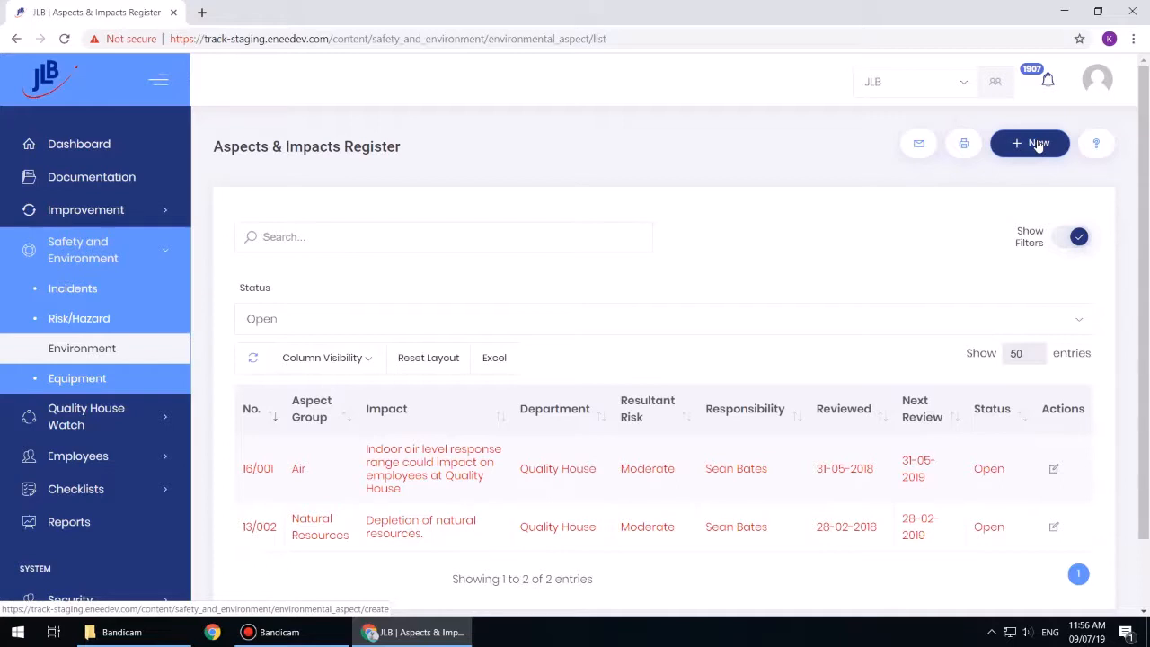
double_click(417, 464)
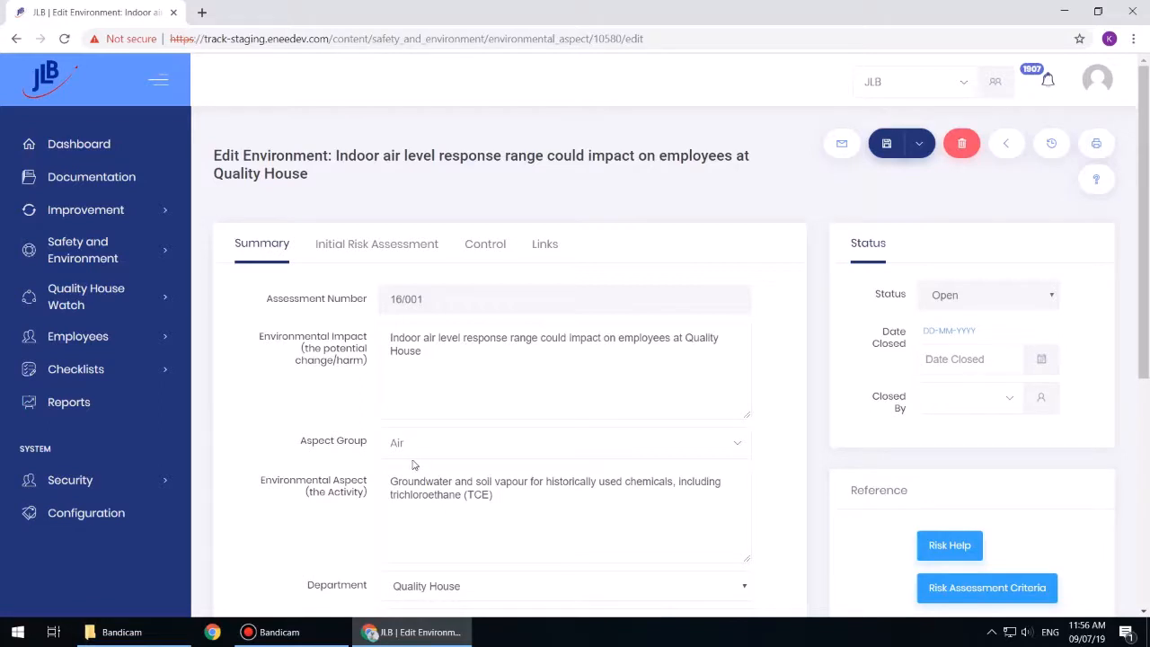
Step: Review the record's summary fields for environmental impact, aspect group, environmental aspect, department and operational area, including the available options
left_click(437, 350)
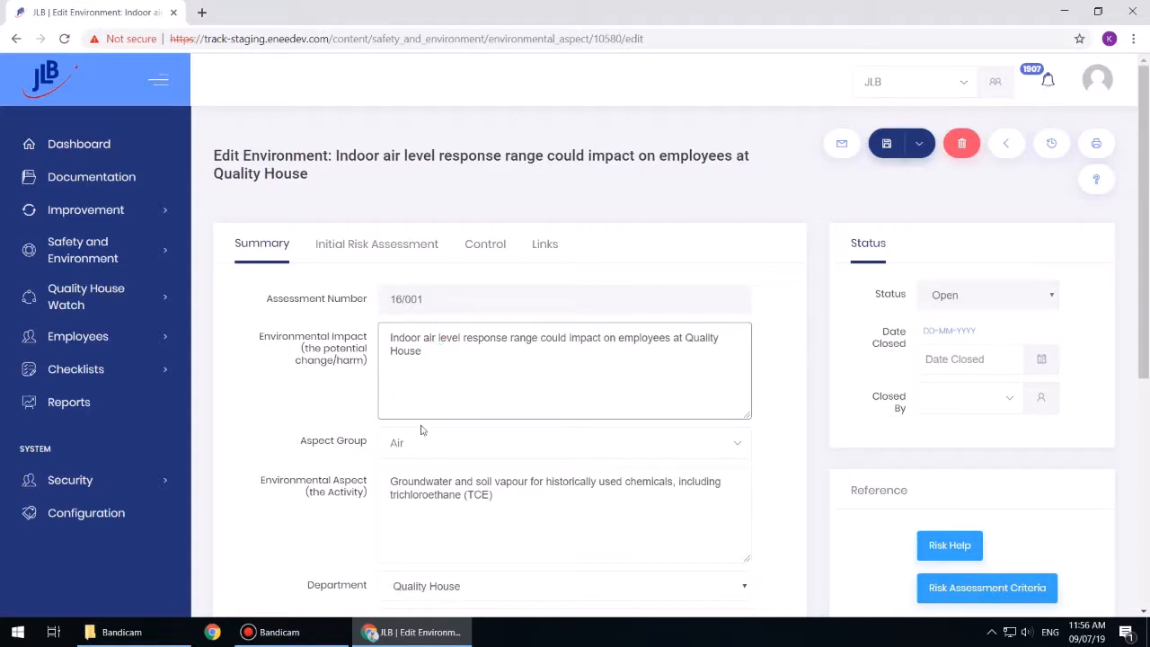
left_click(419, 455)
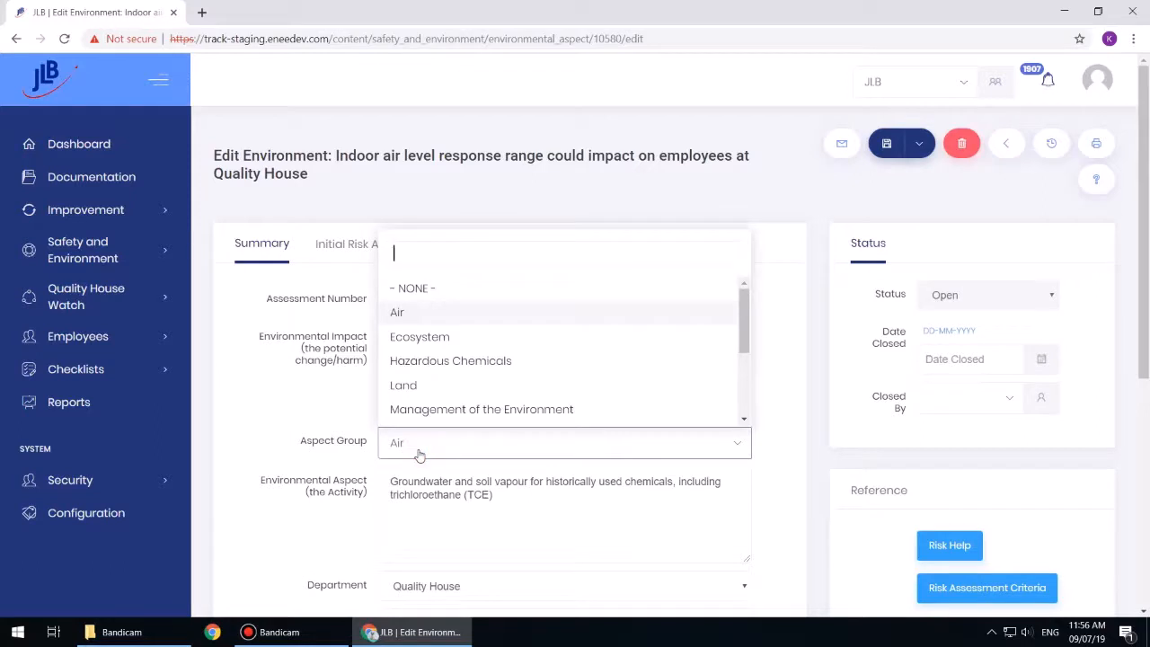
left_click(419, 450)
left_click(416, 499)
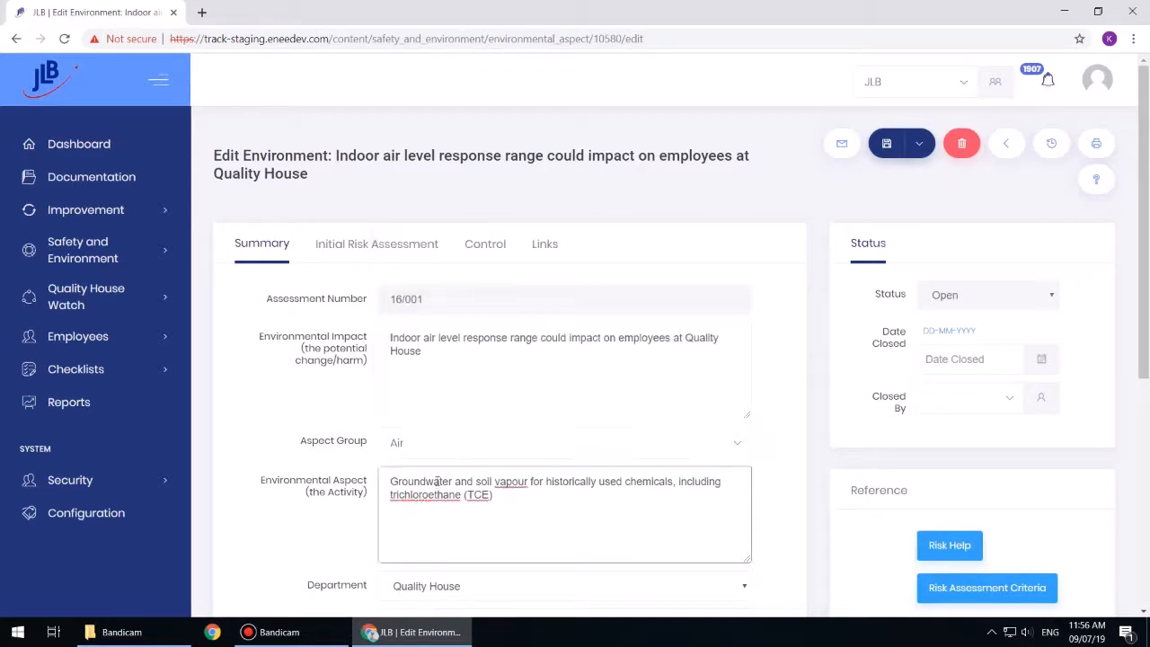
scroll(620, 457, "down", 1)
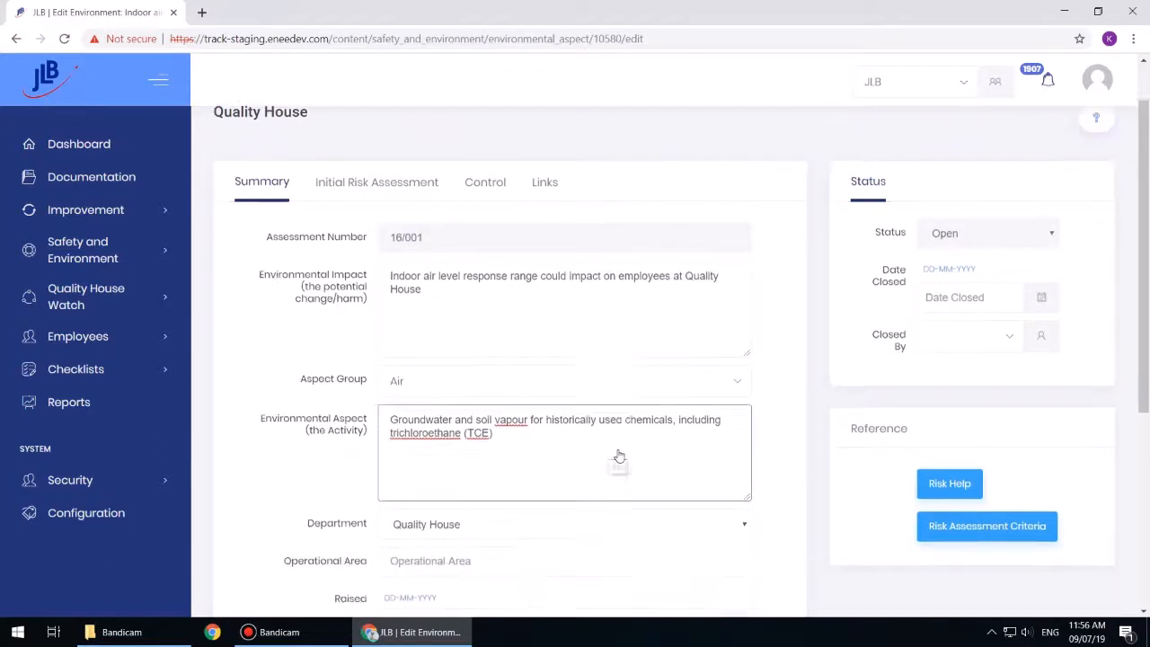
scroll(619, 456, "down", 2)
left_click(575, 364)
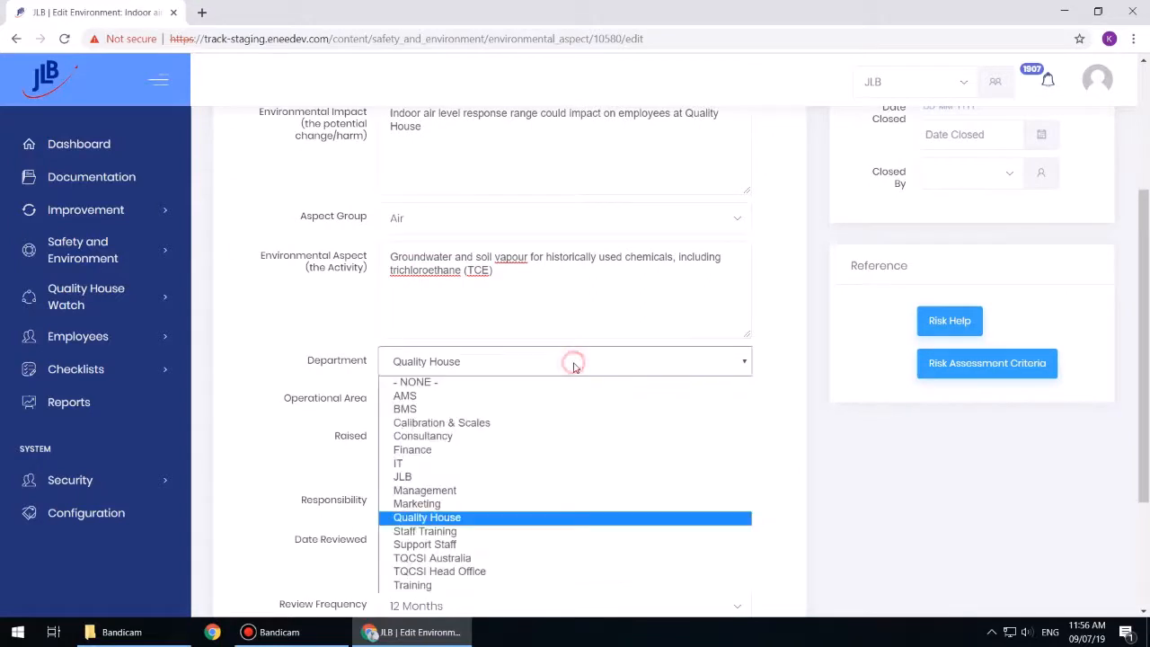
left_click(575, 363)
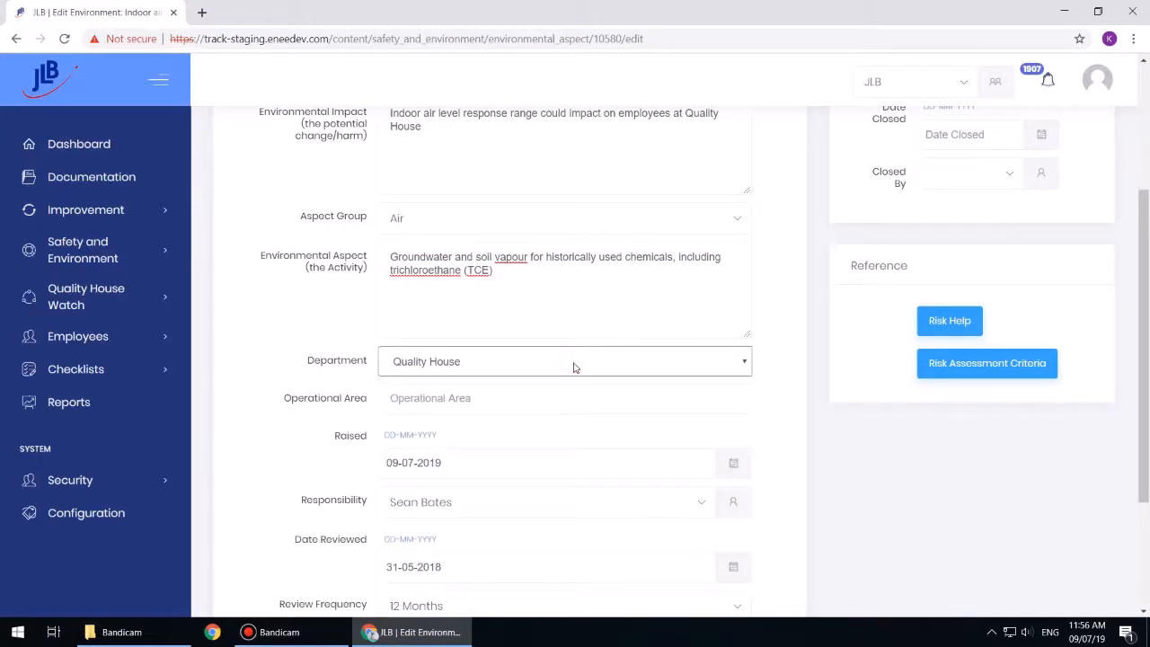
left_click(497, 405)
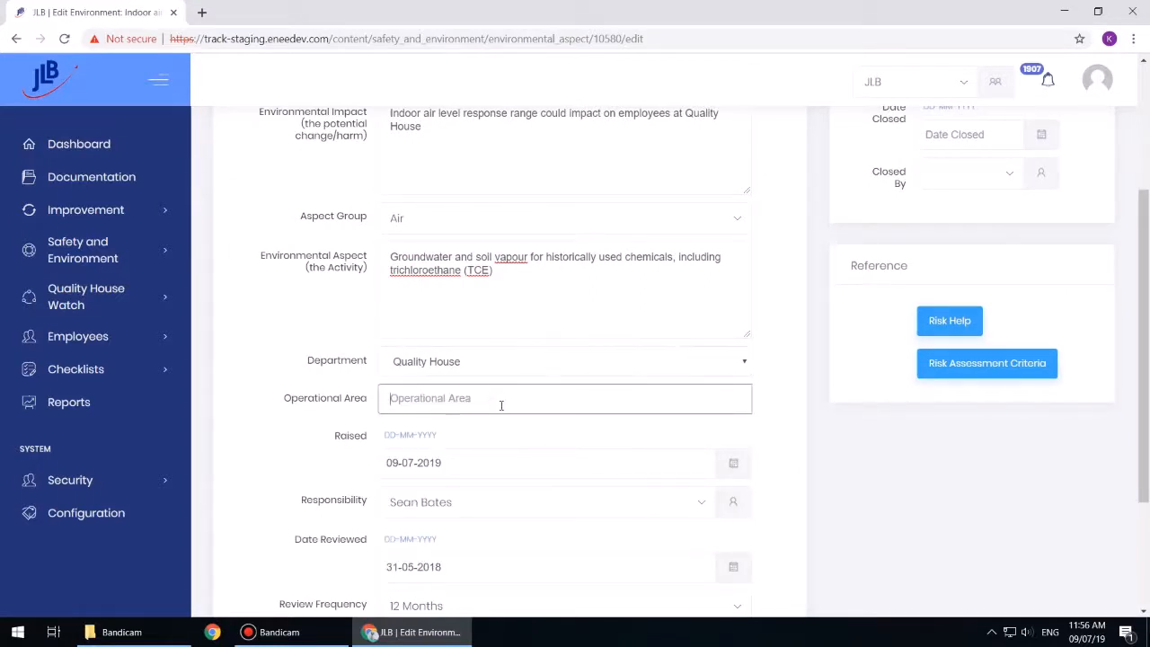
Step: Examine the summary's raised date, responsibility, date reviewed, review frequency and next review fields
scroll(502, 405, "down", 2)
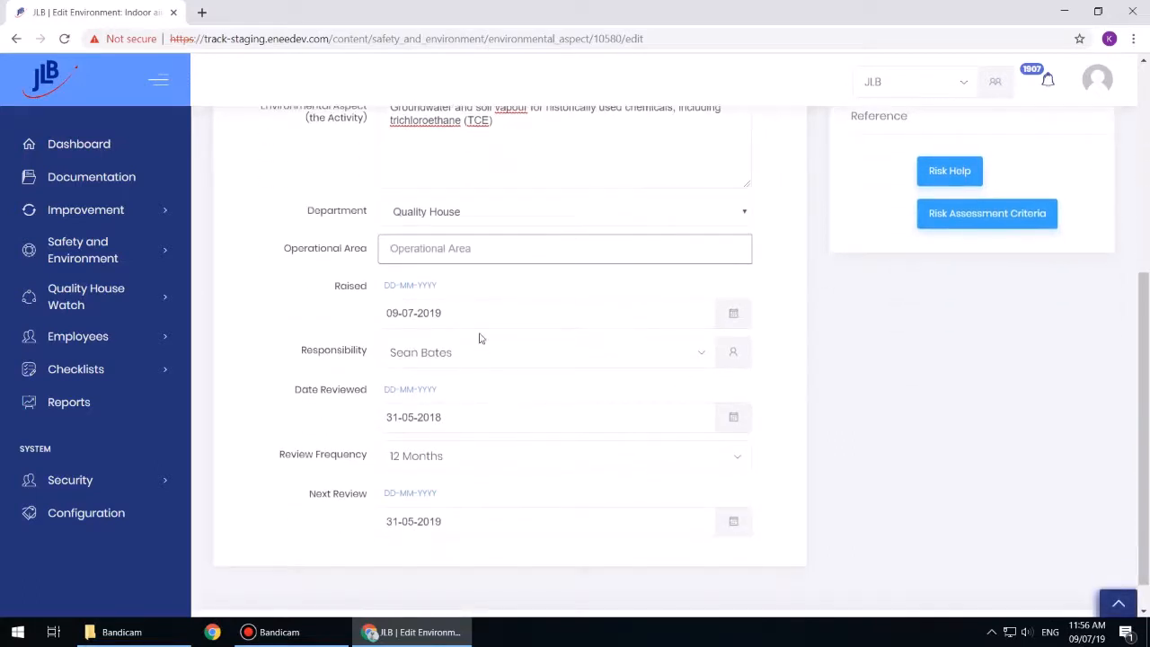
left_click(489, 316)
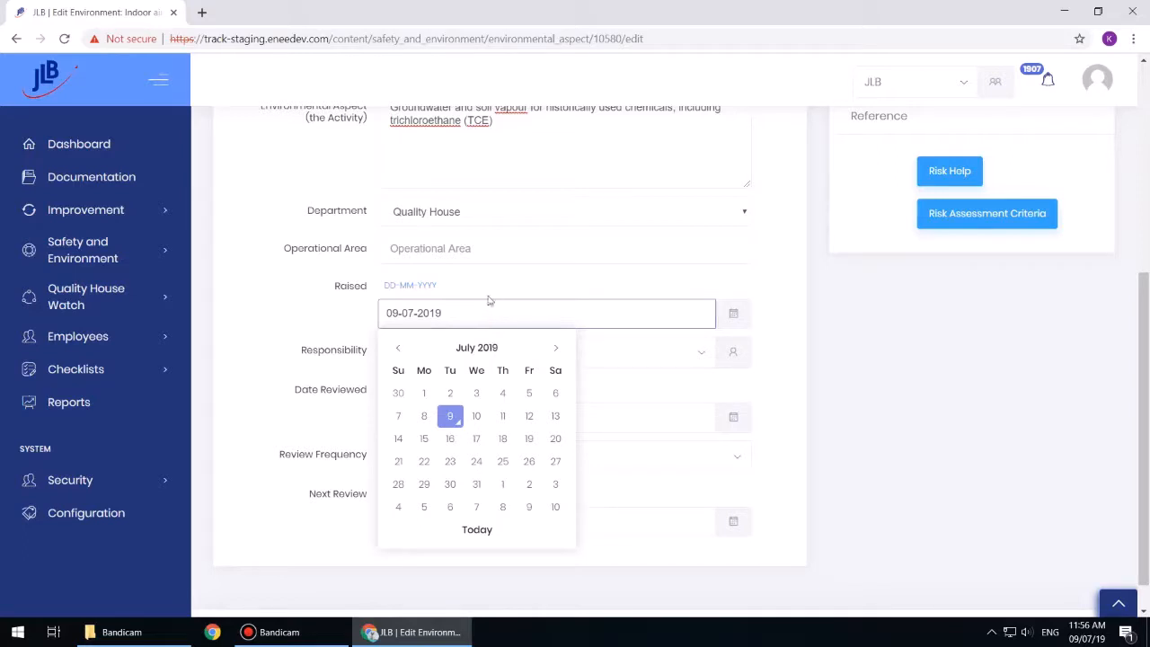
left_click(488, 284)
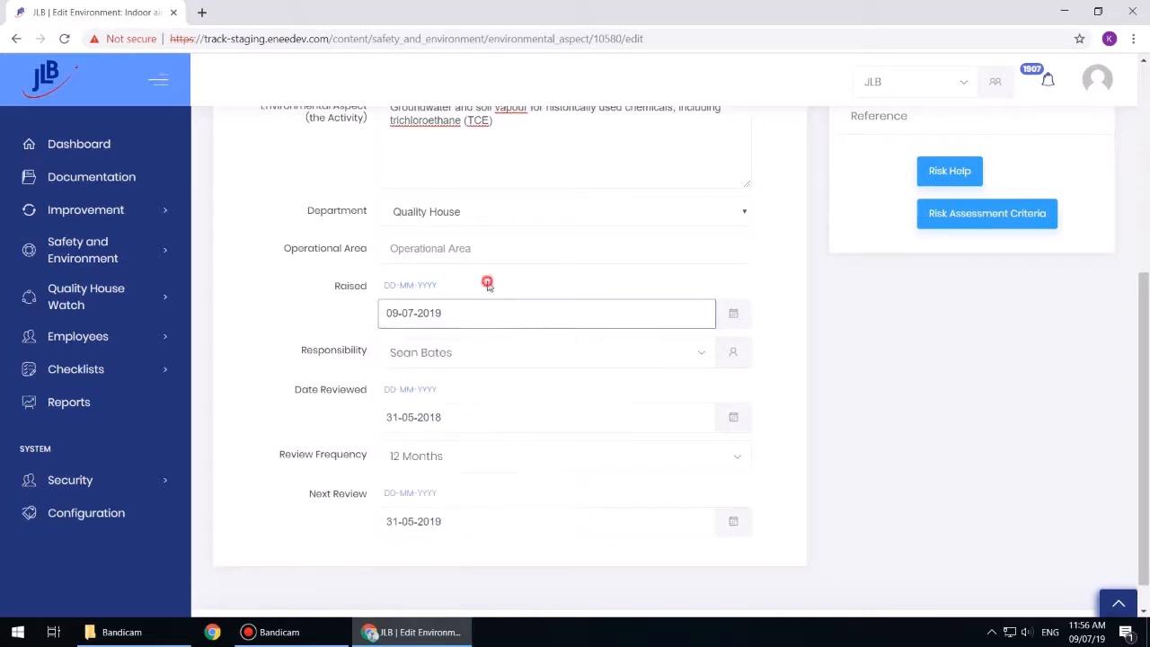
left_click(492, 366)
left_click(492, 366)
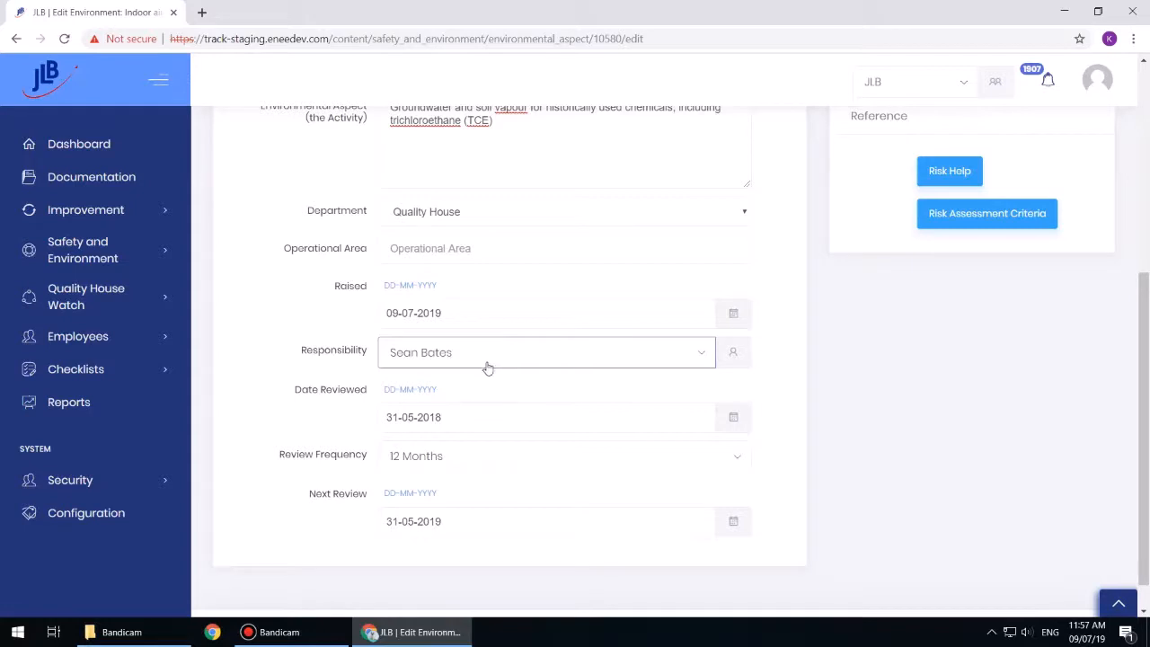
left_click(471, 417)
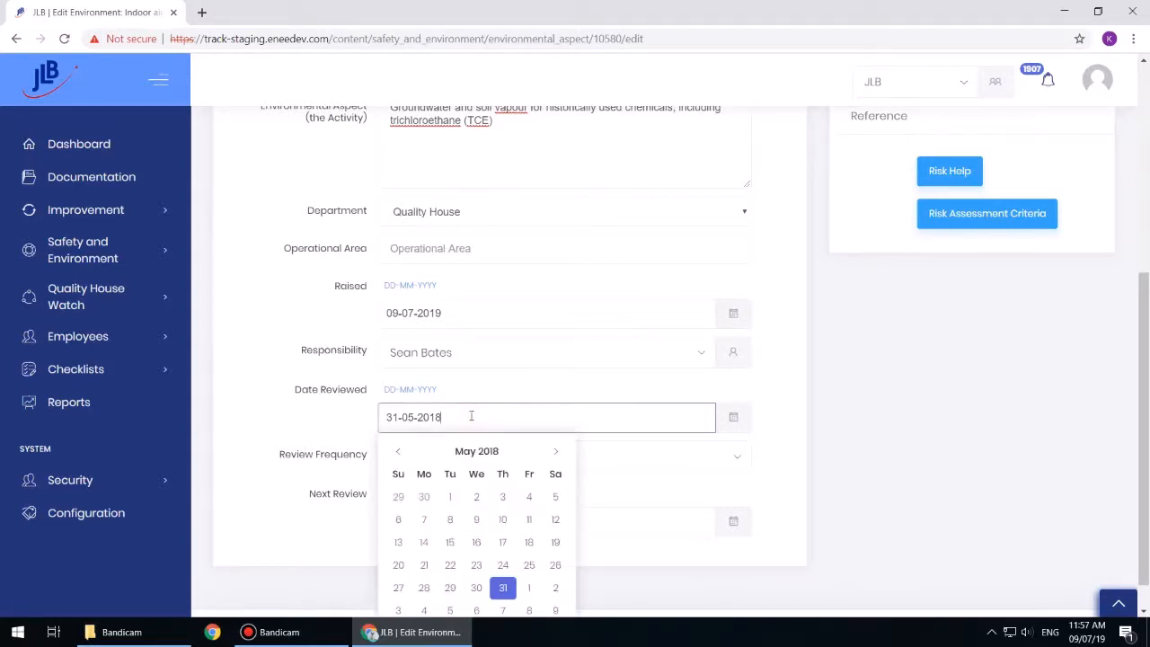
left_click(468, 383)
left_click(445, 462)
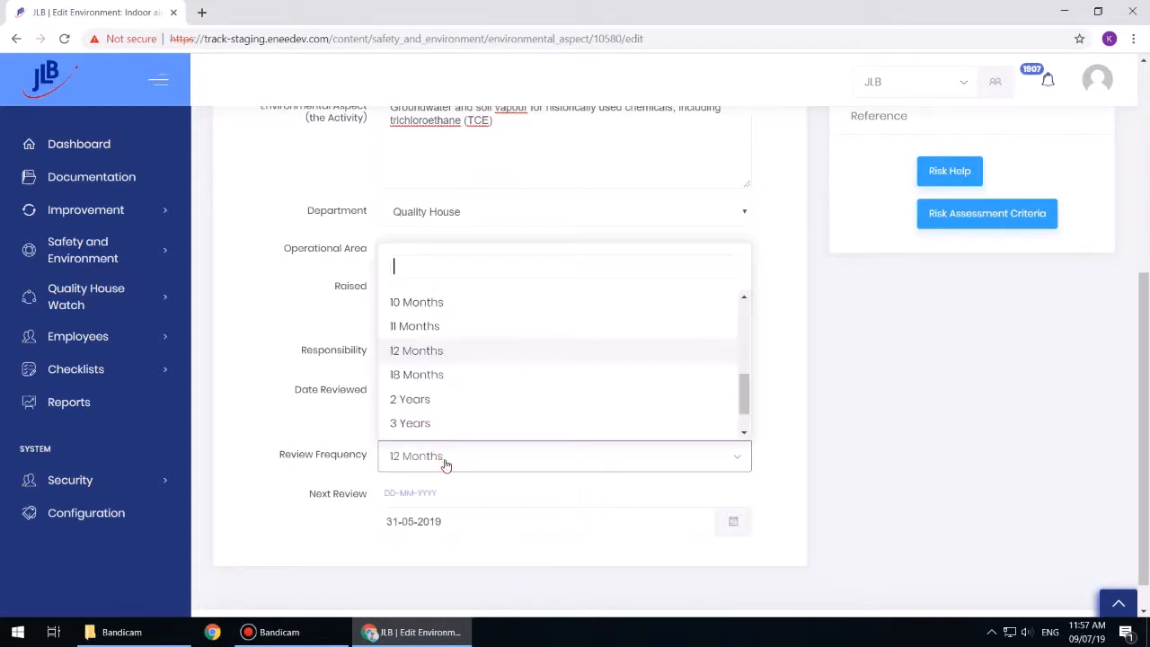
left_click(444, 465)
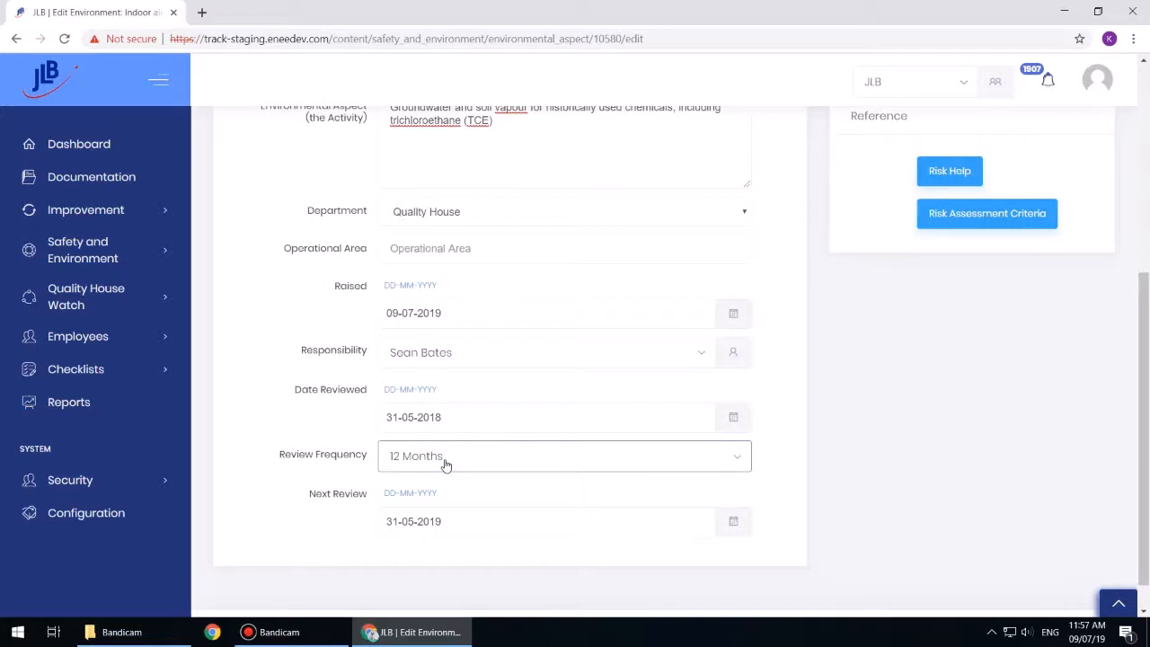
left_click(454, 523)
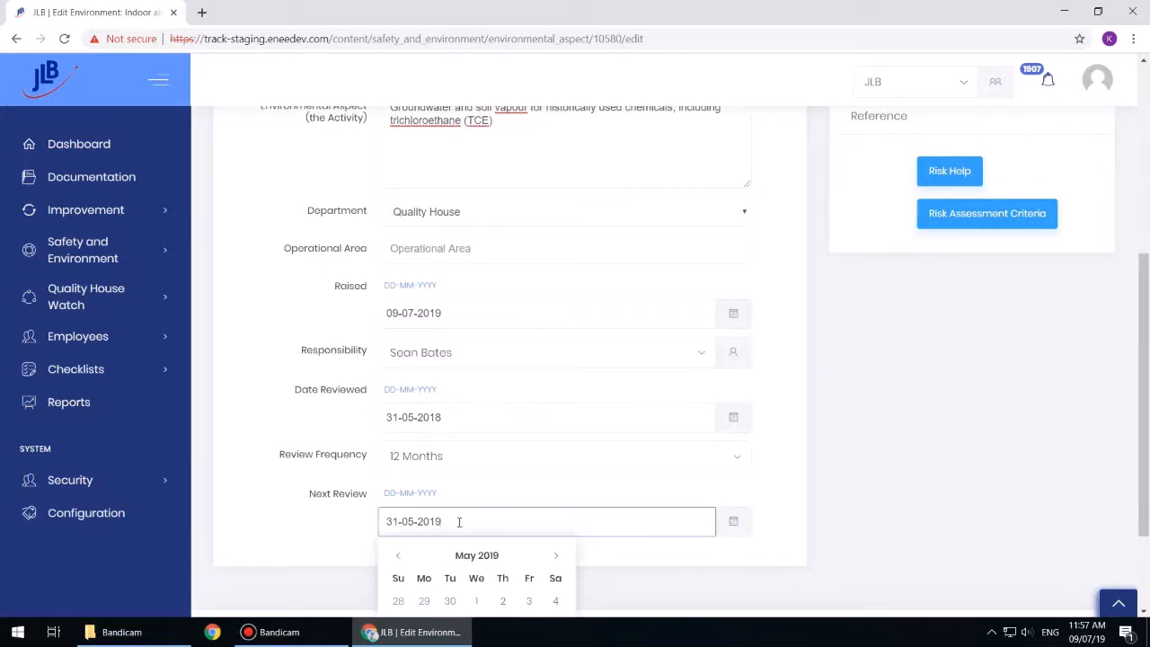
left_click(456, 493)
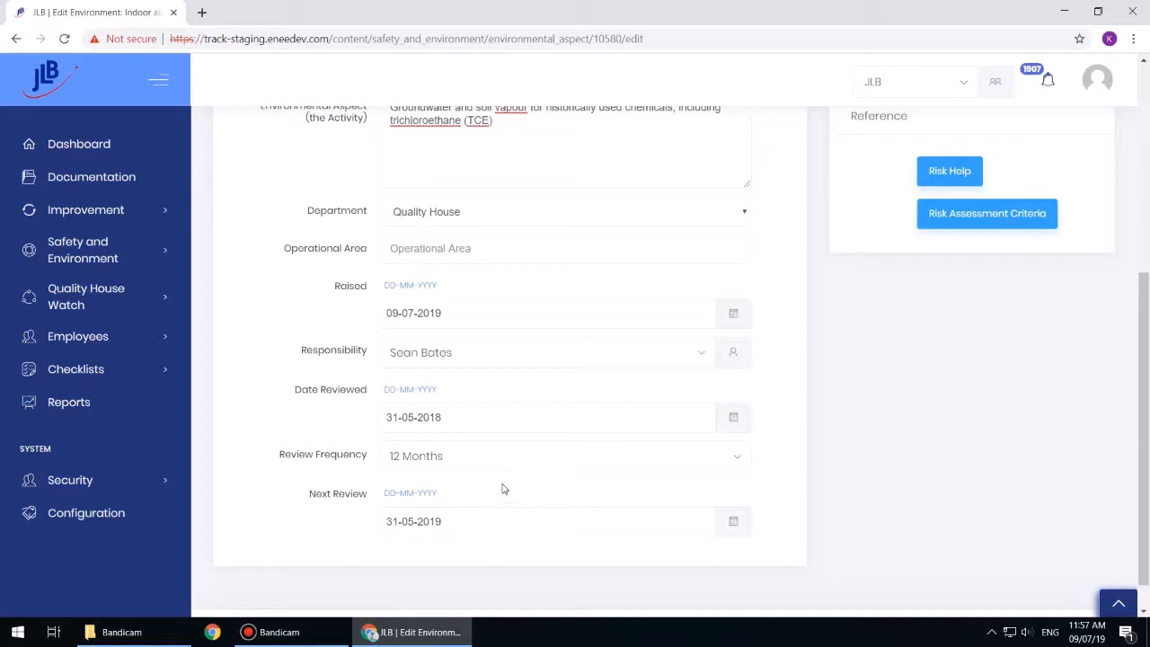
Step: Save the environmental record and open its Initial Risk Assessment section
scroll(503, 490, "up", 4)
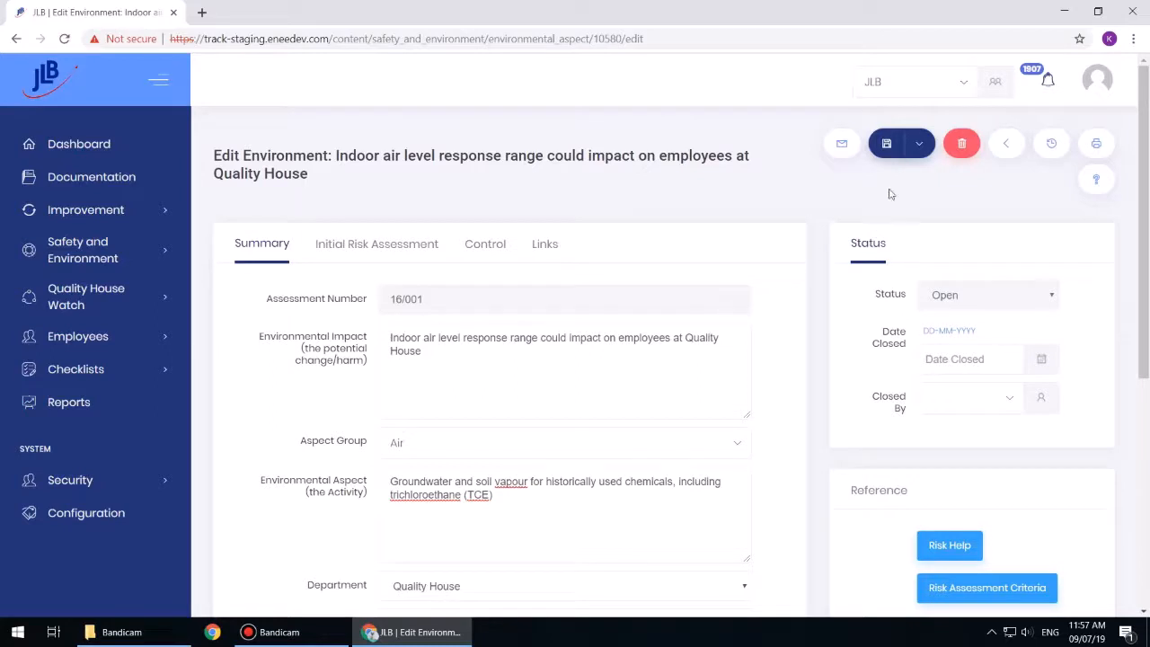
left_click(886, 146)
left_click(400, 246)
Step: Check the options available for Likelihood and Consequence in the initial risk assessment
left_click(427, 300)
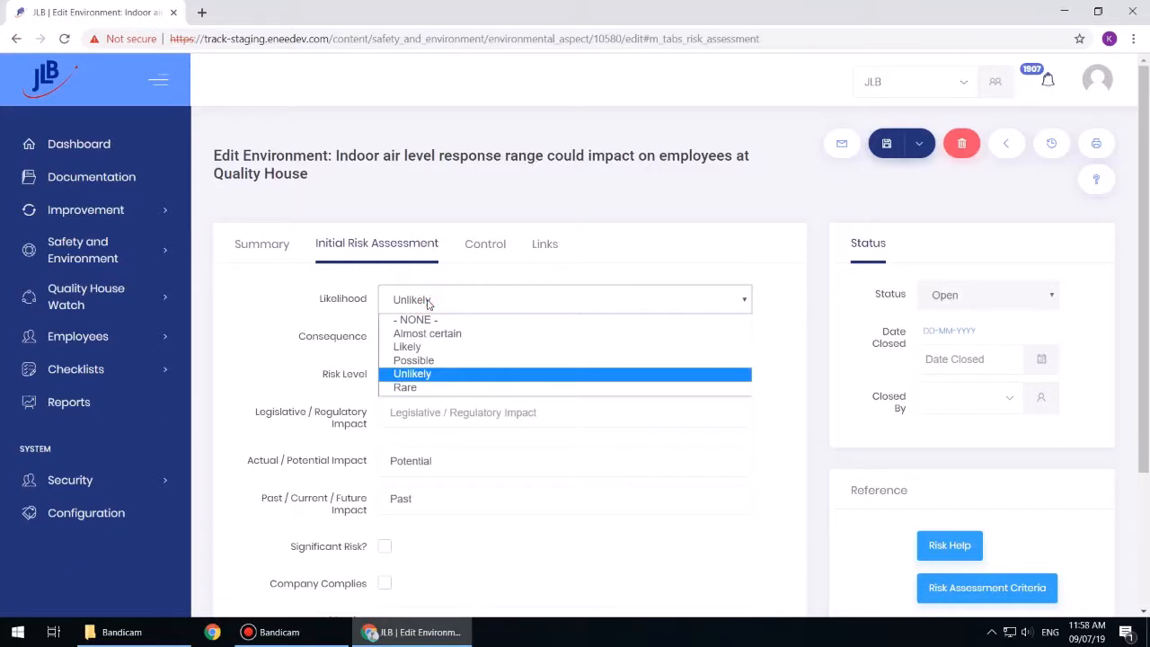
left_click(428, 302)
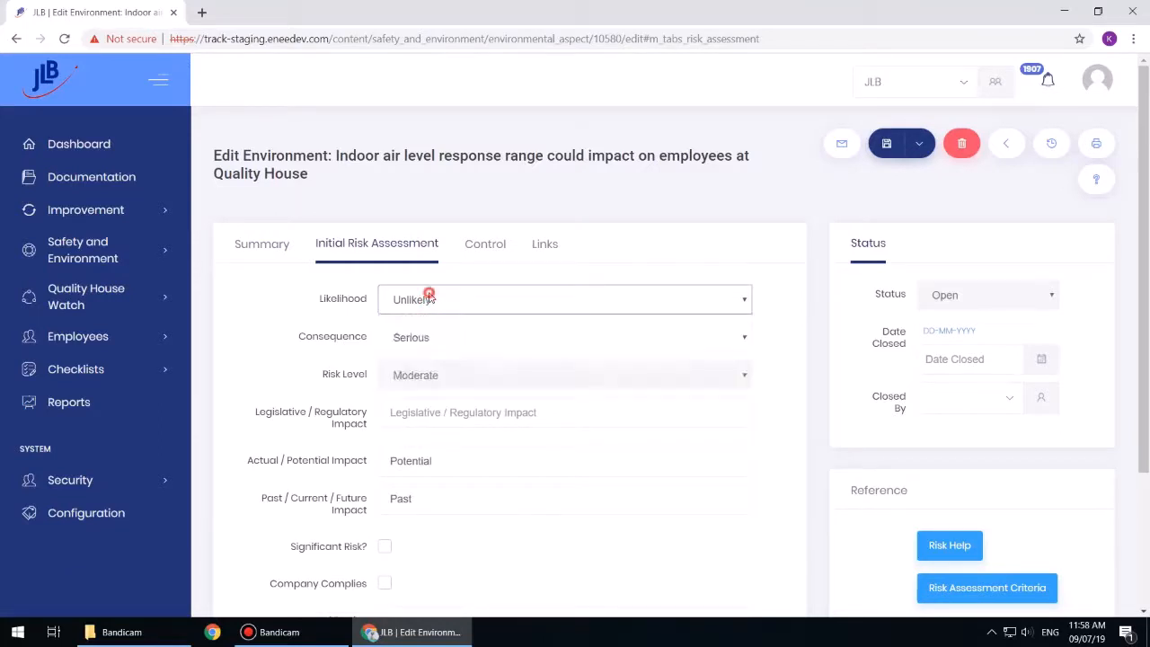
left_click(446, 344)
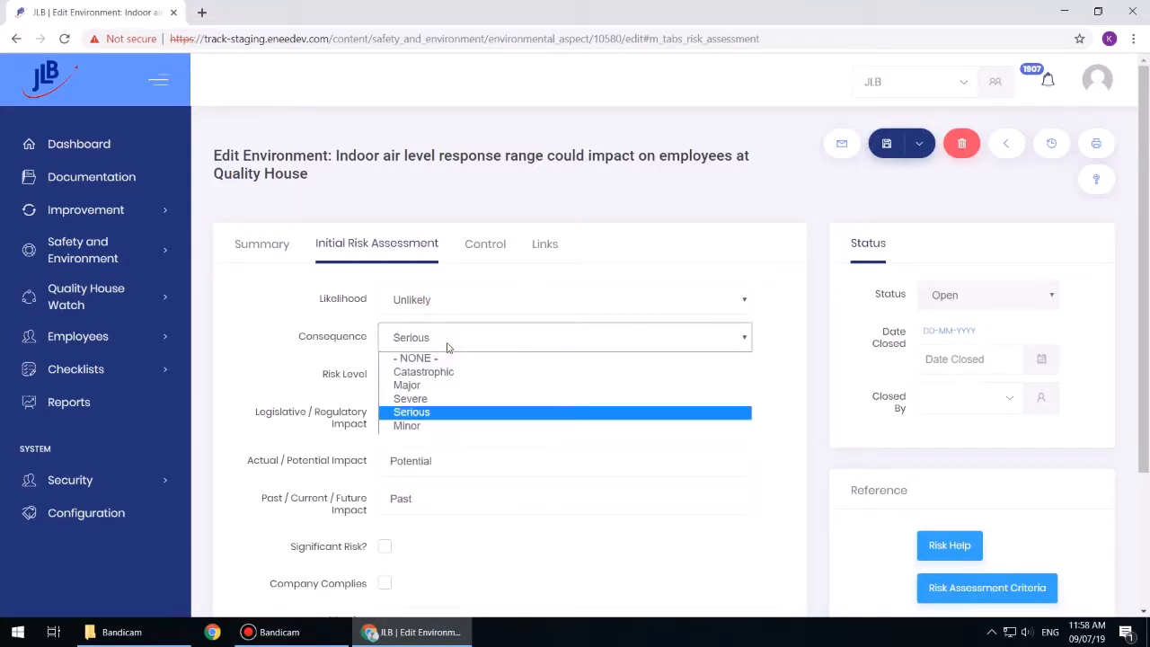
left_click(447, 348)
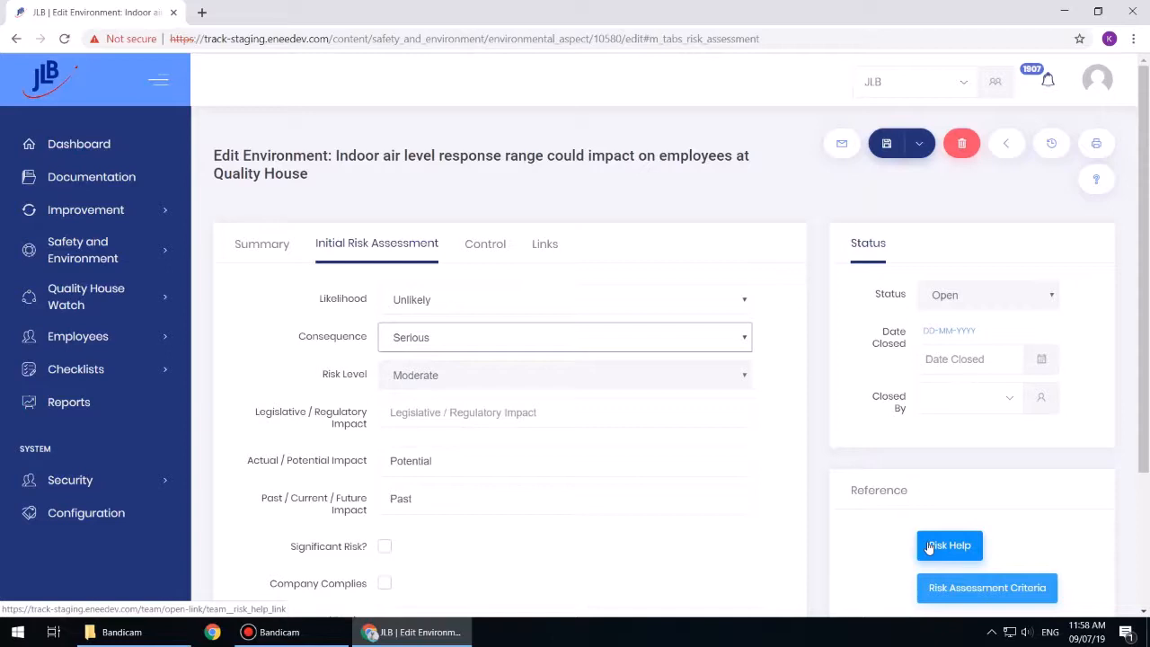
Step: Review the initial assessment's legislative impact, actual/potential impact, past/current/future impact, interested parties and quantitative data fields
left_click(447, 412)
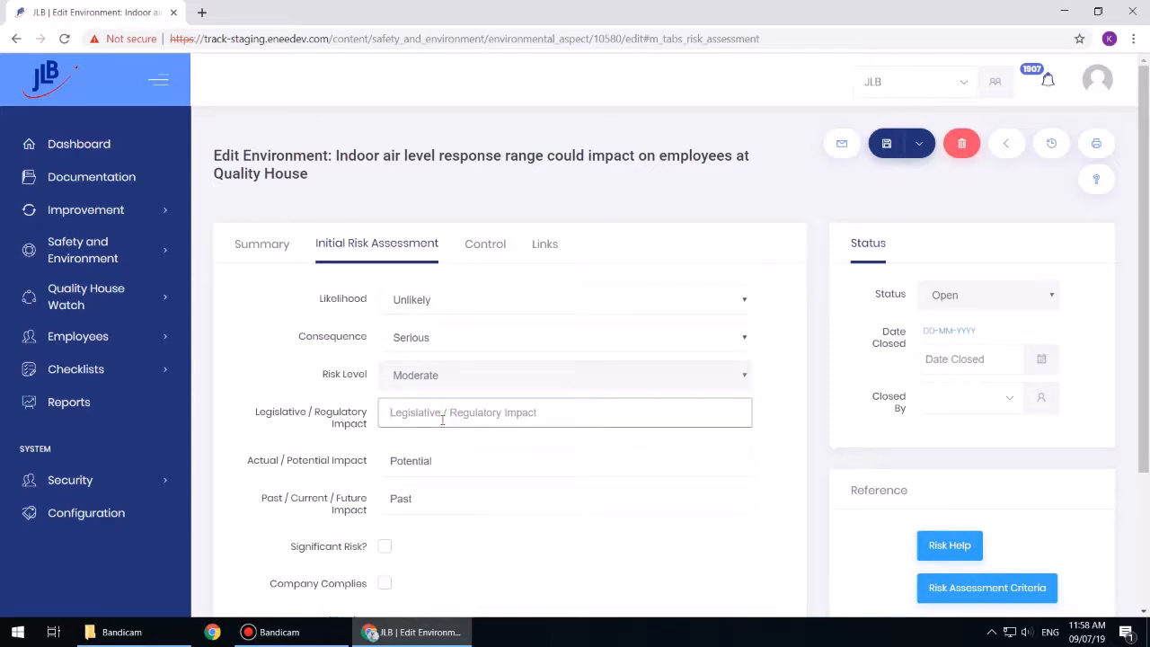
left_click(452, 463)
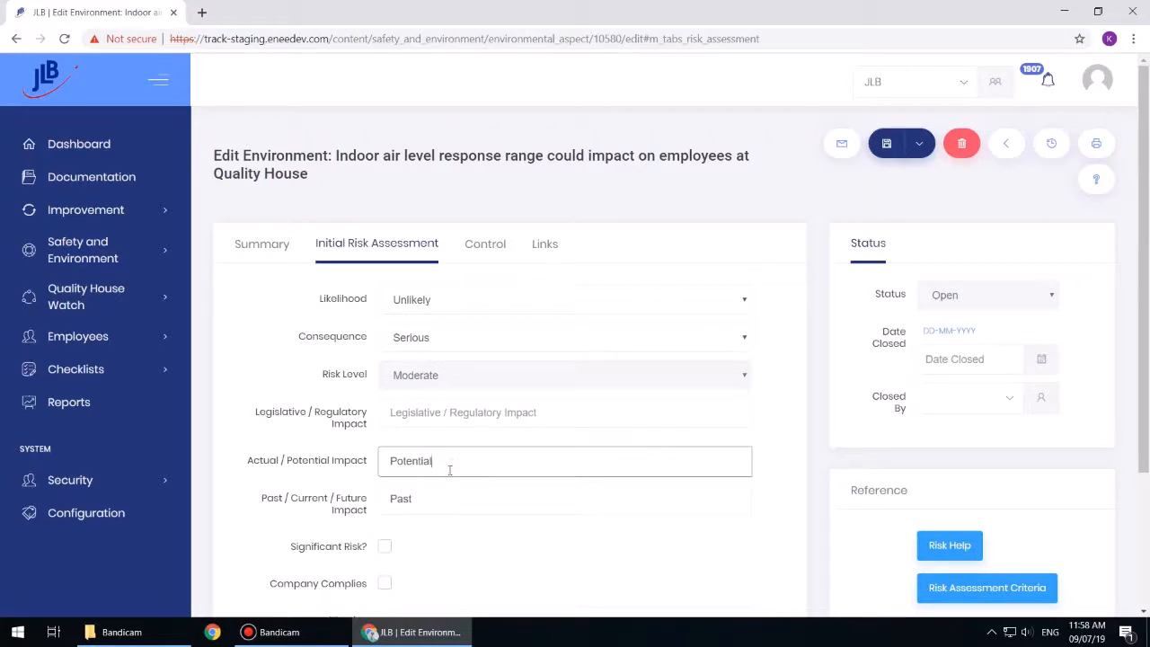
left_click(445, 501)
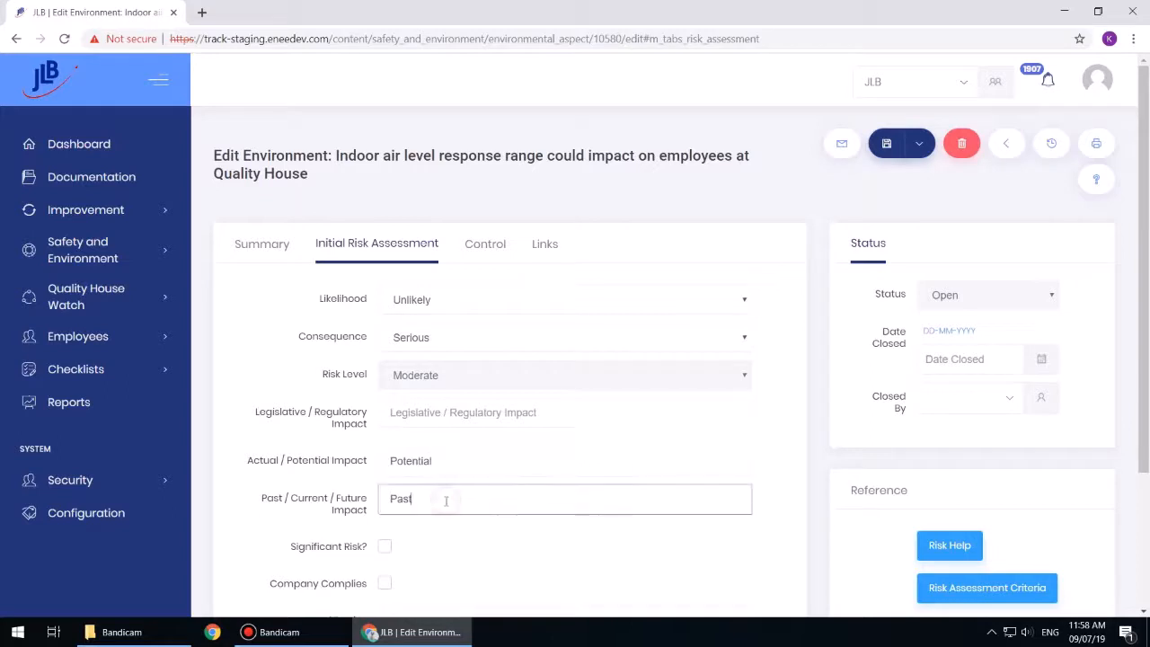
scroll(465, 491, "down", 1)
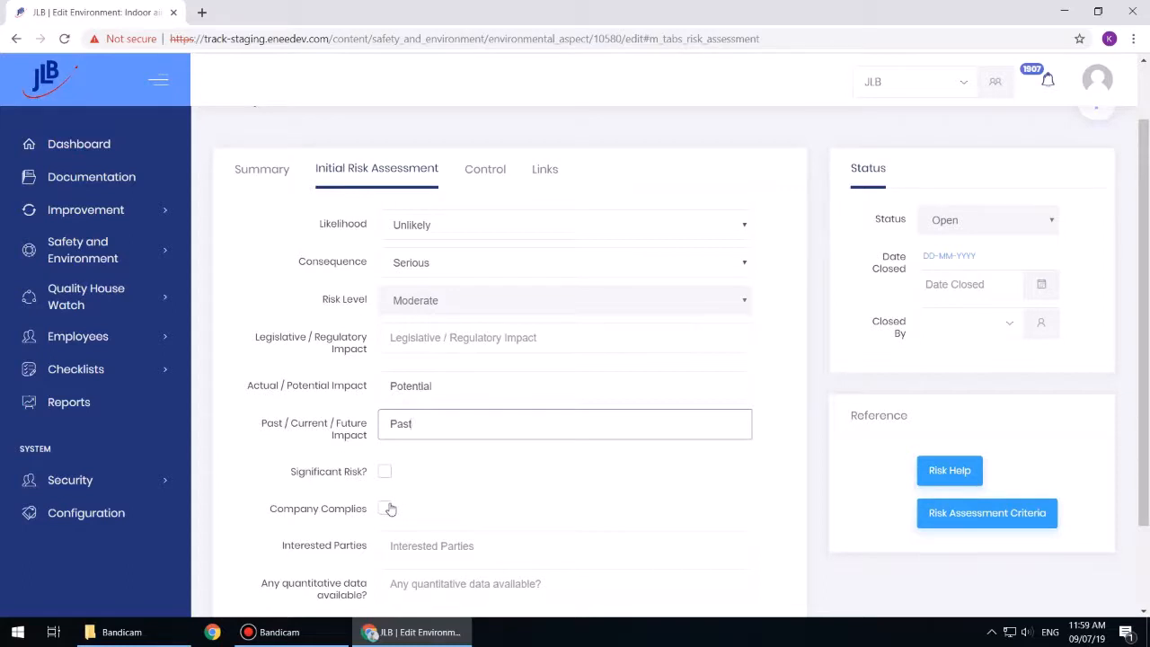
left_click(424, 535)
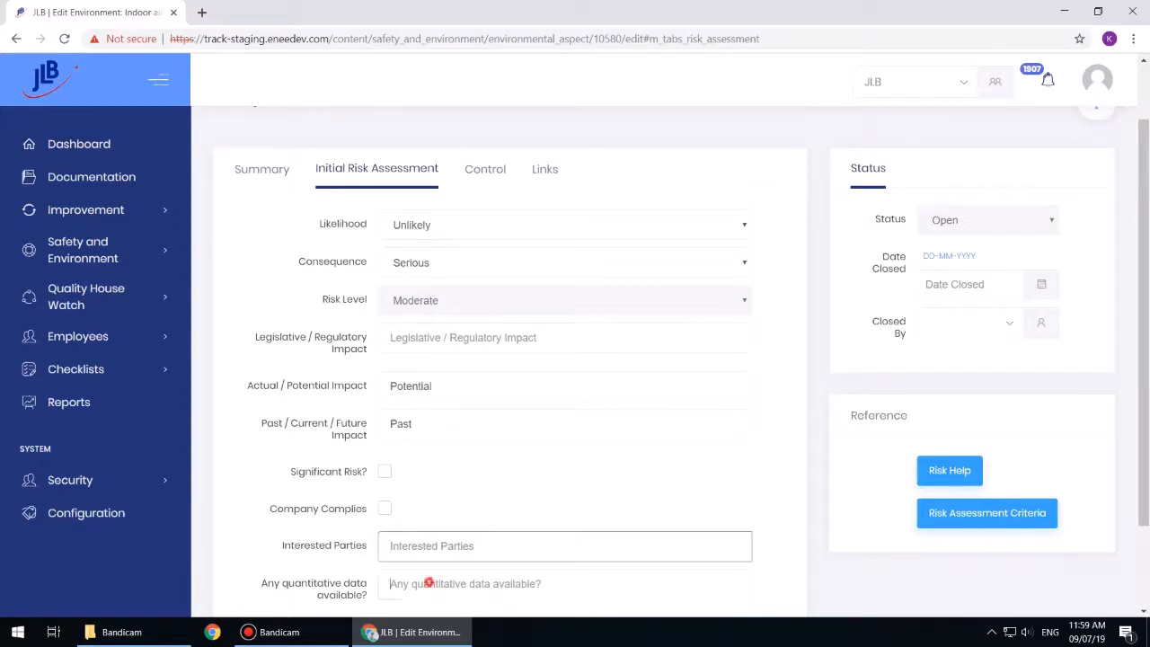
left_click(430, 580)
scroll(531, 518, "down", 2)
scroll(532, 516, "up", 1)
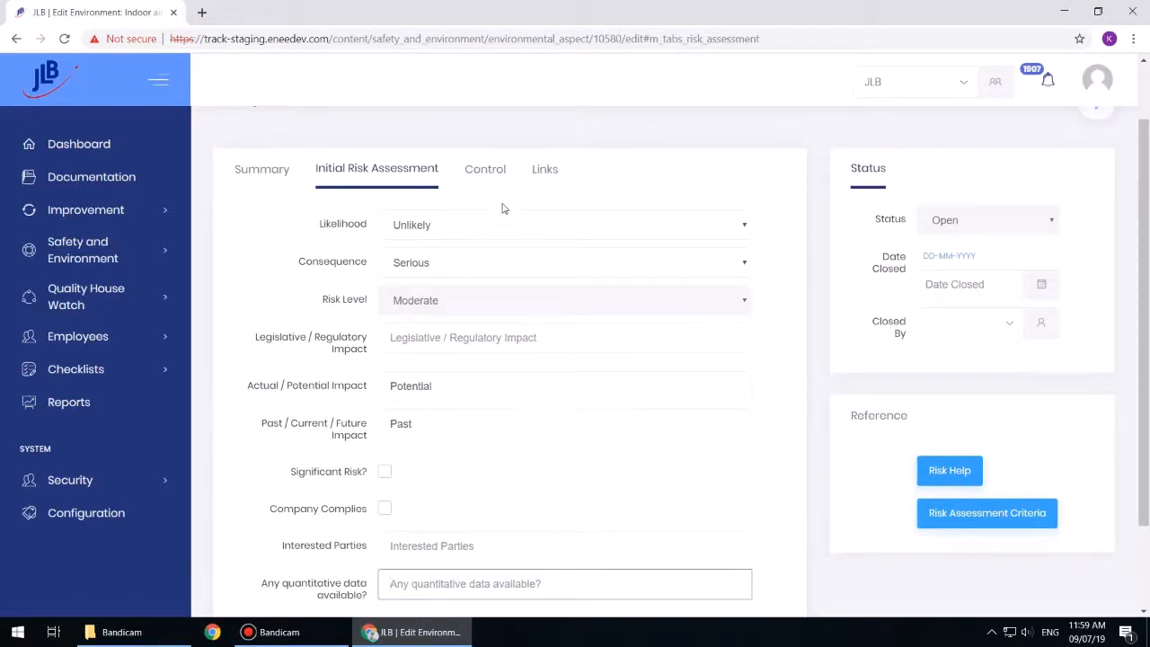
Step: Open the record's Control section and review its Control and Monitoring Required fields
left_click(492, 169)
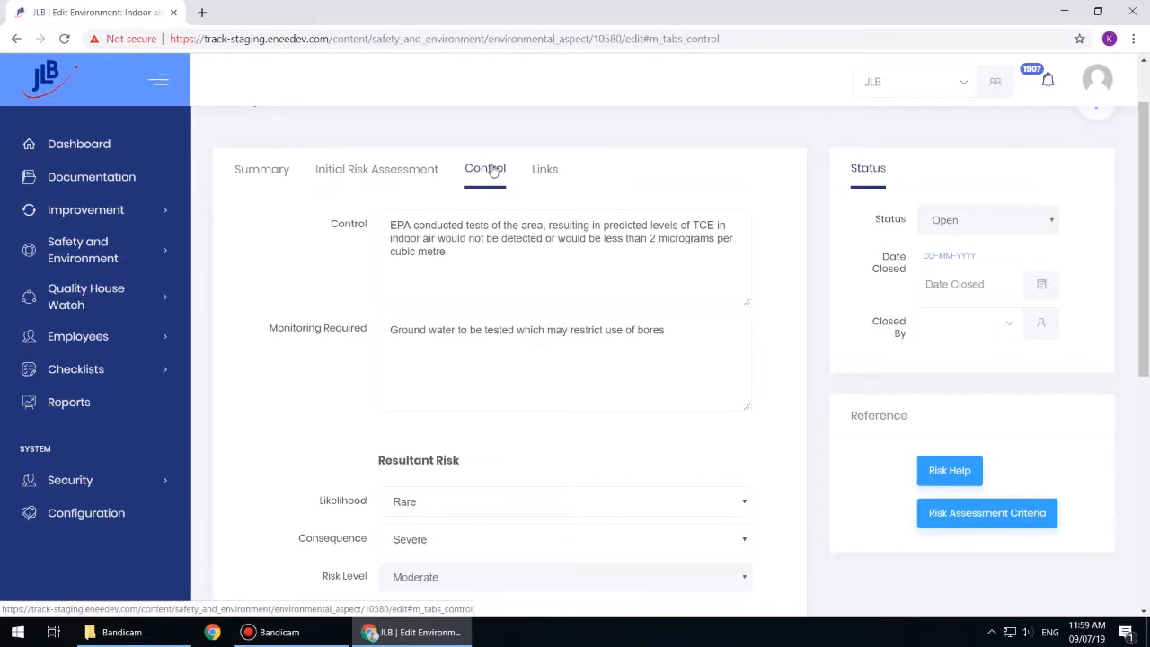
left_click(505, 227)
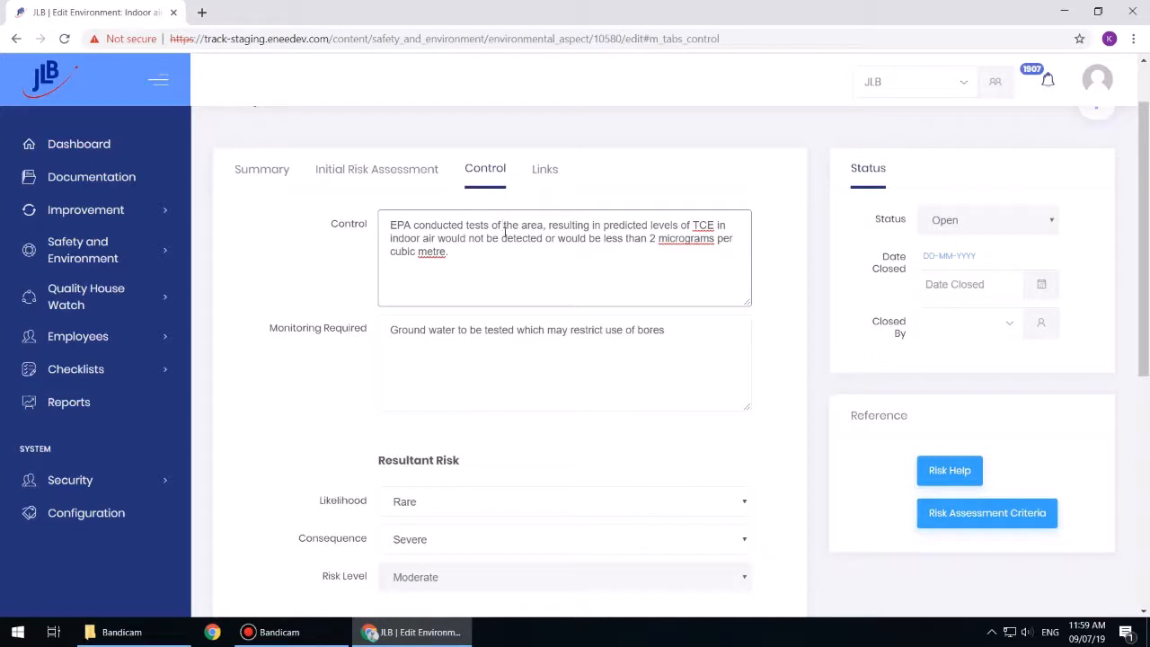
left_click(500, 349)
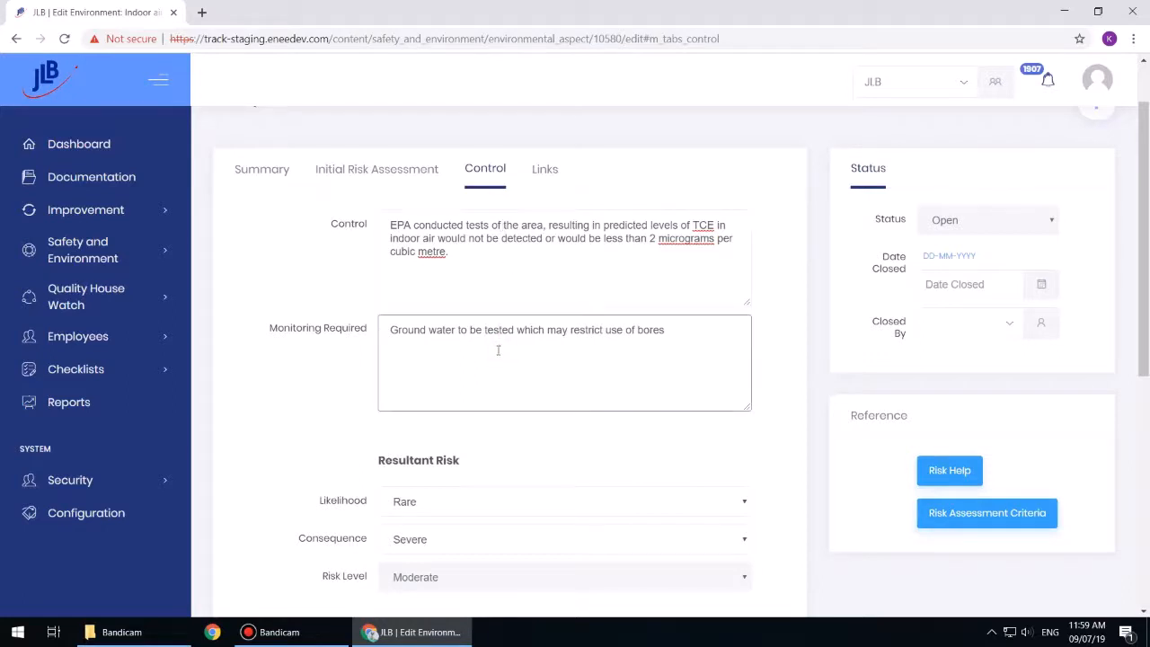
Step: Check the Likelihood and Consequence options under Resultant Risk in the control section
scroll(481, 363, "down", 2)
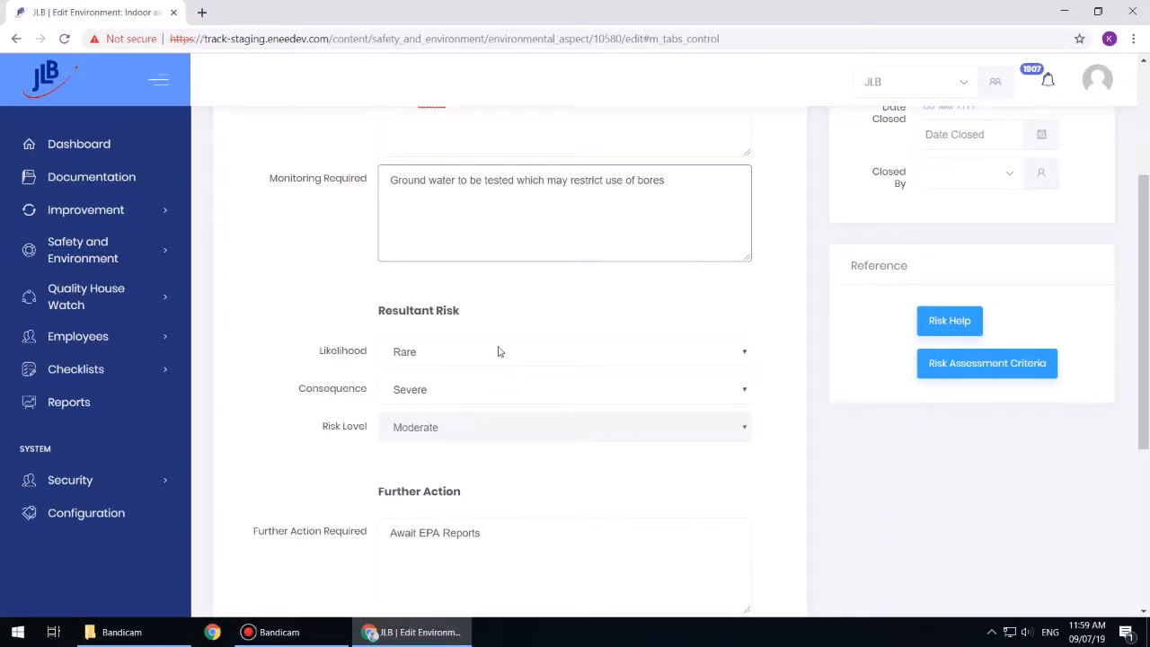
left_click(497, 351)
left_click(495, 347)
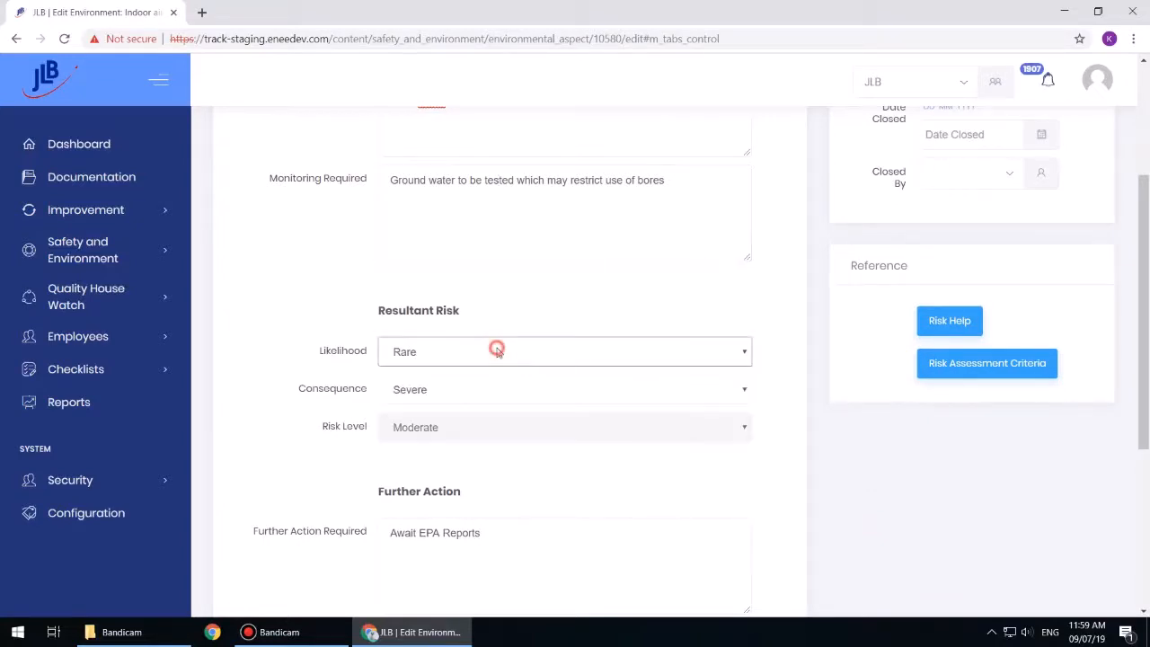
left_click(491, 393)
left_click(491, 393)
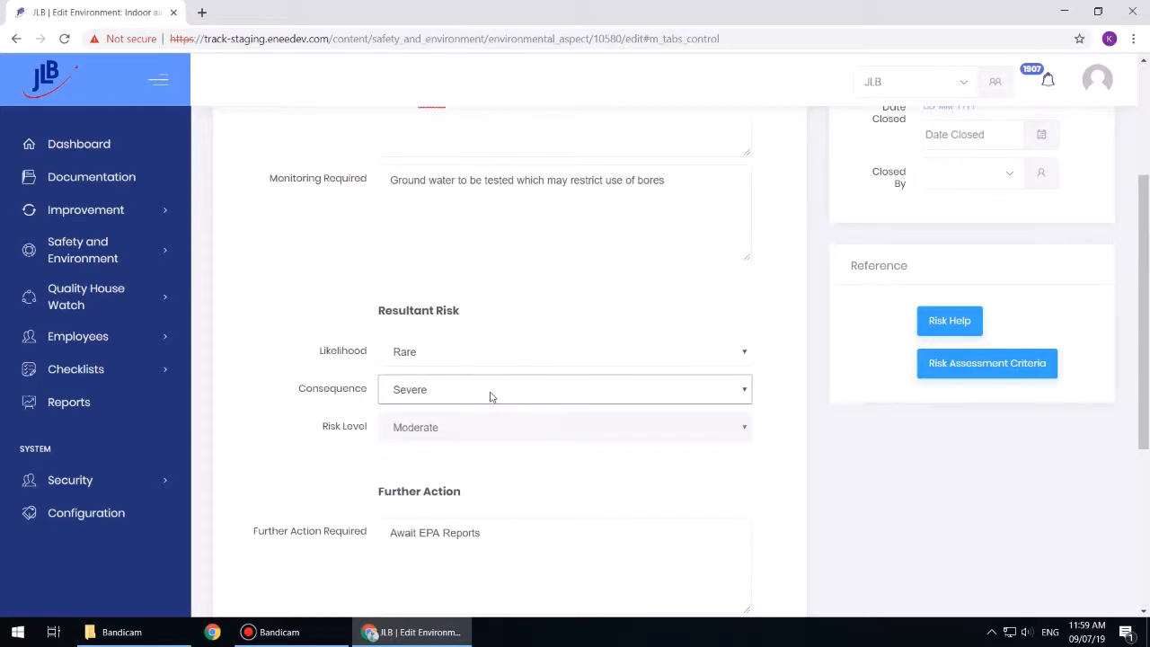
Step: Review the Further Action fields for responsibility, target date and action taken
scroll(491, 428, "down", 3)
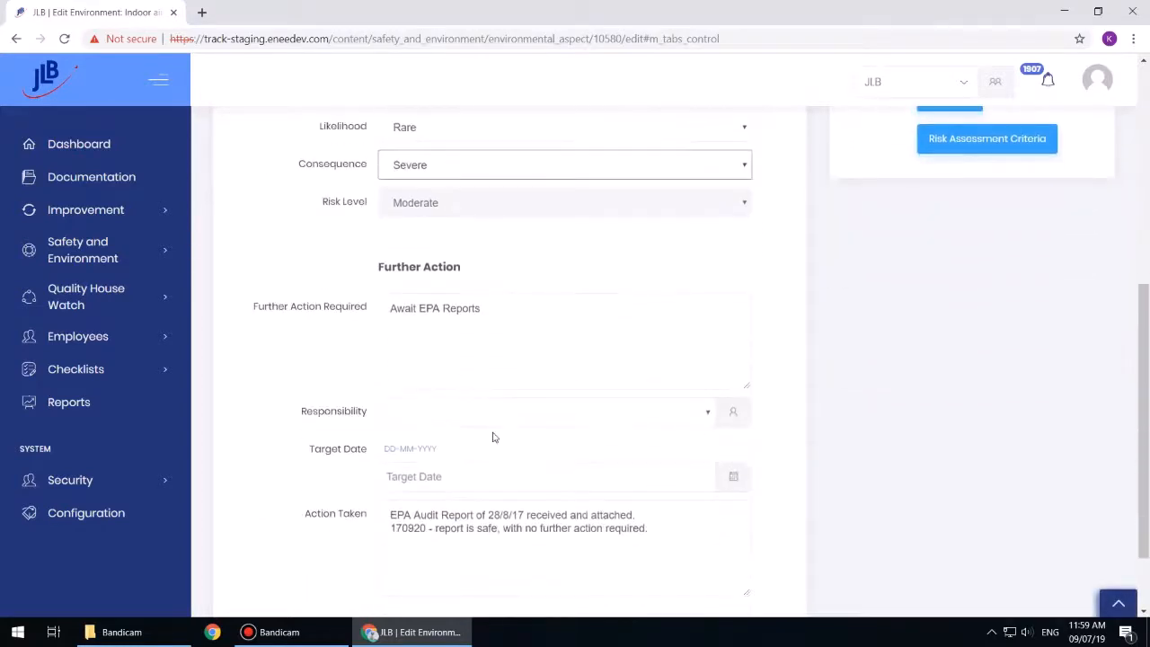
left_click(477, 415)
left_click(478, 417)
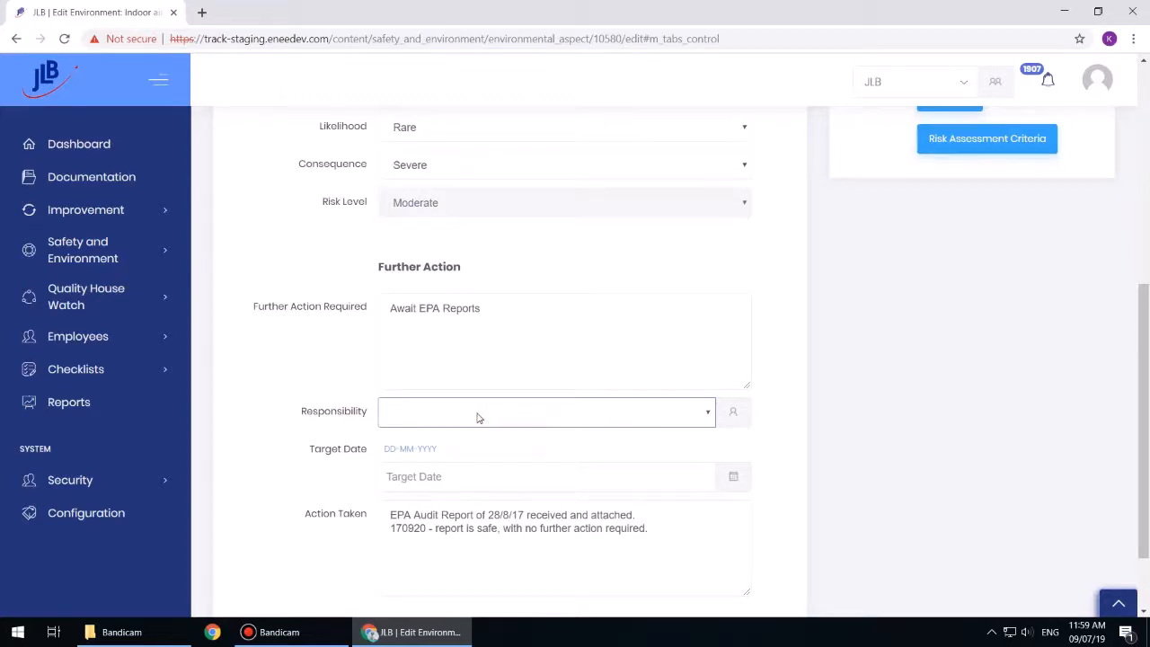
left_click(485, 477)
left_click(495, 441)
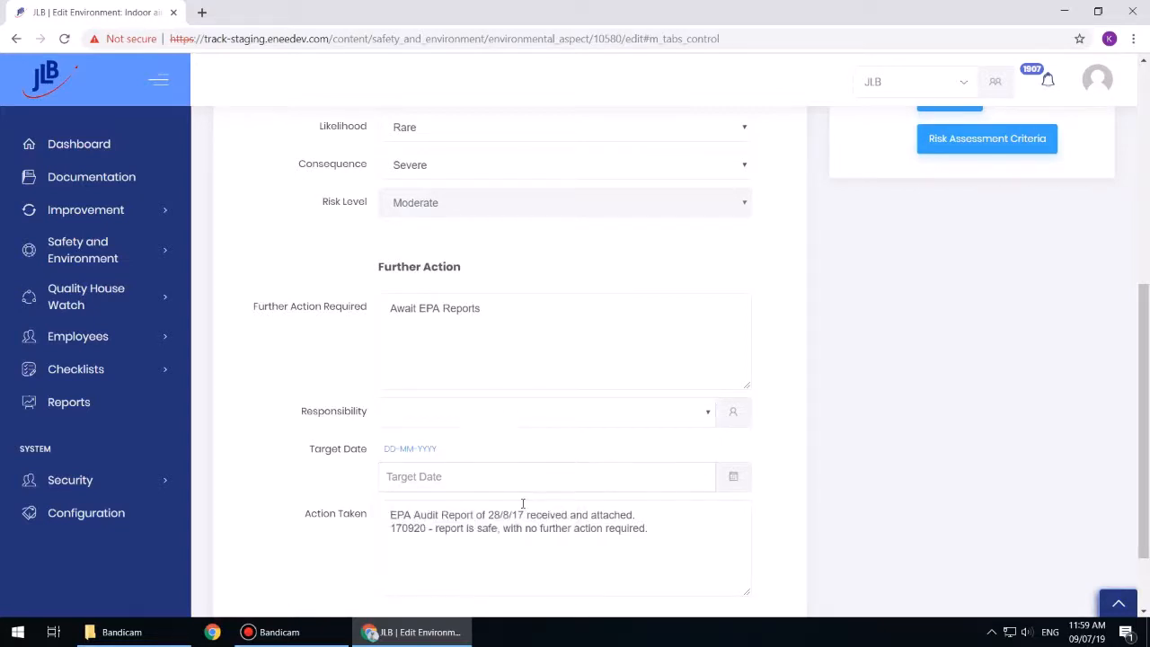
scroll(523, 504, "down", 1)
left_click(530, 476)
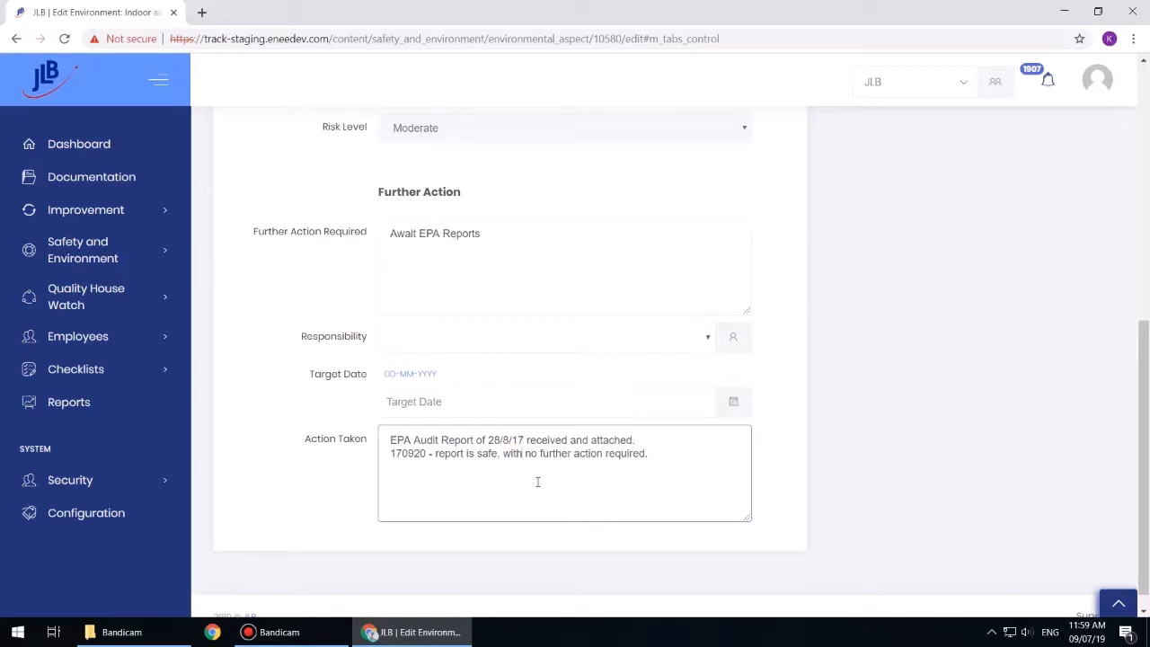
Step: Open the audit log for this environmental record
scroll(538, 482, "up", 6)
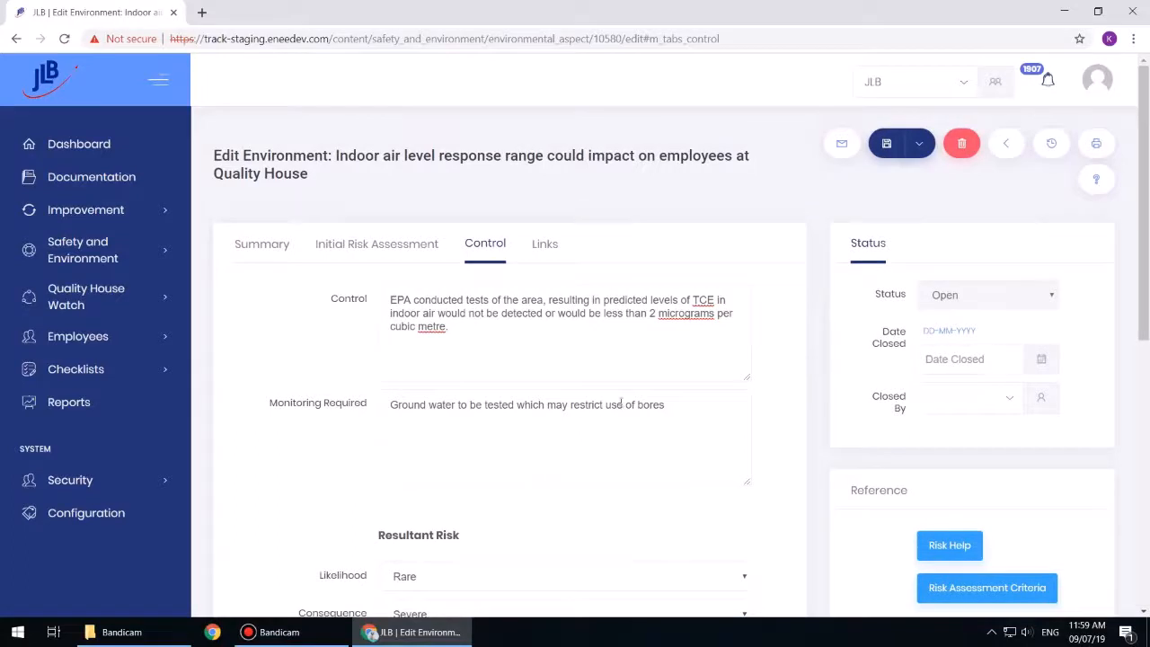
left_click(1053, 145)
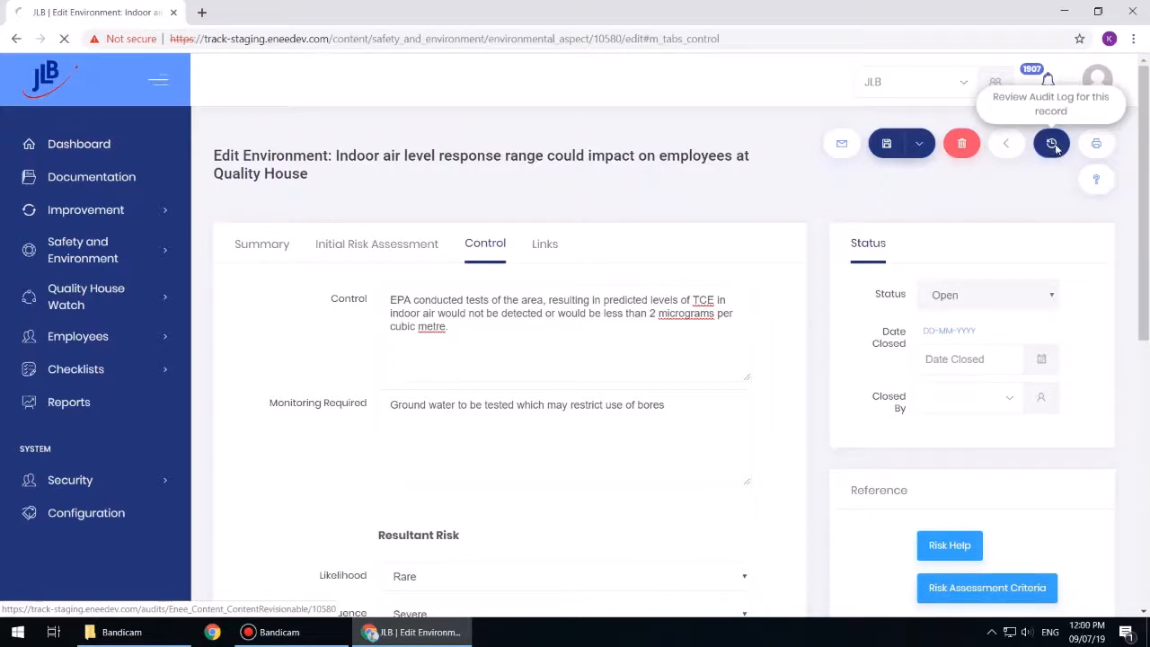